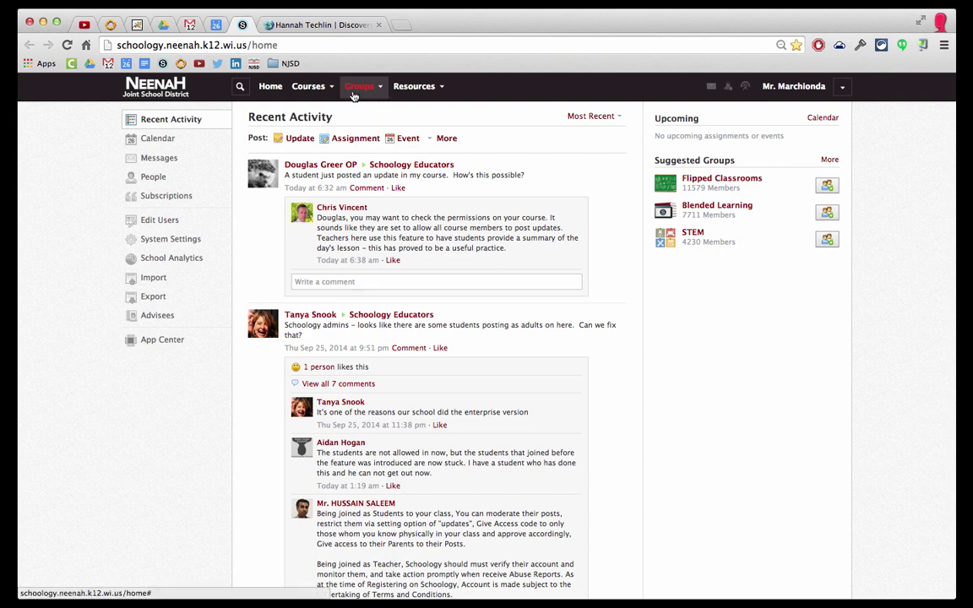
Open the Groups menu in the top navigation bar to list your groups.
{"action": "left_click", "coordinate": [381, 89]}
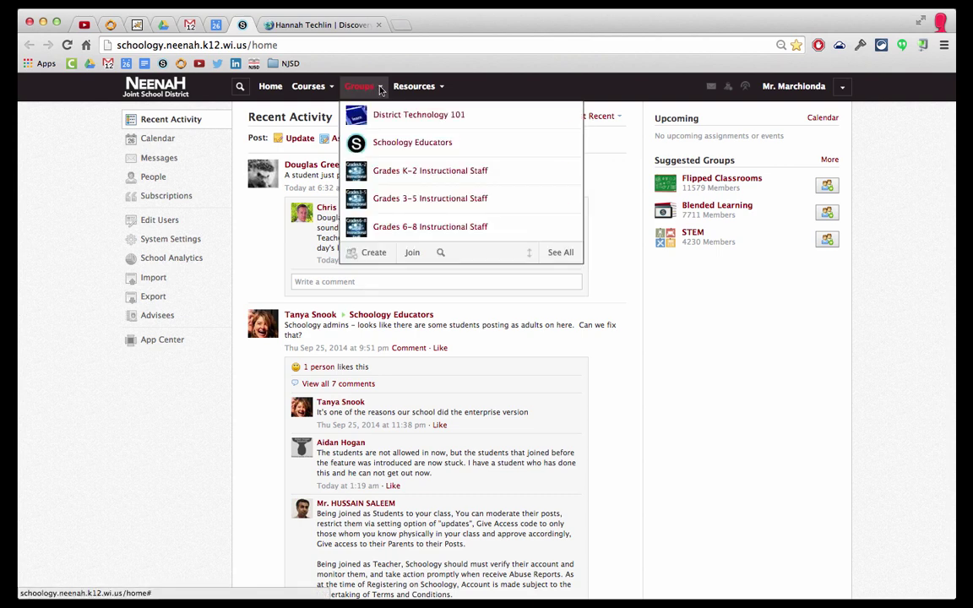
Start a new group and enter the name 'Math Department' and a placeholder description.
{"action": "left_click", "coordinate": [373, 251]}
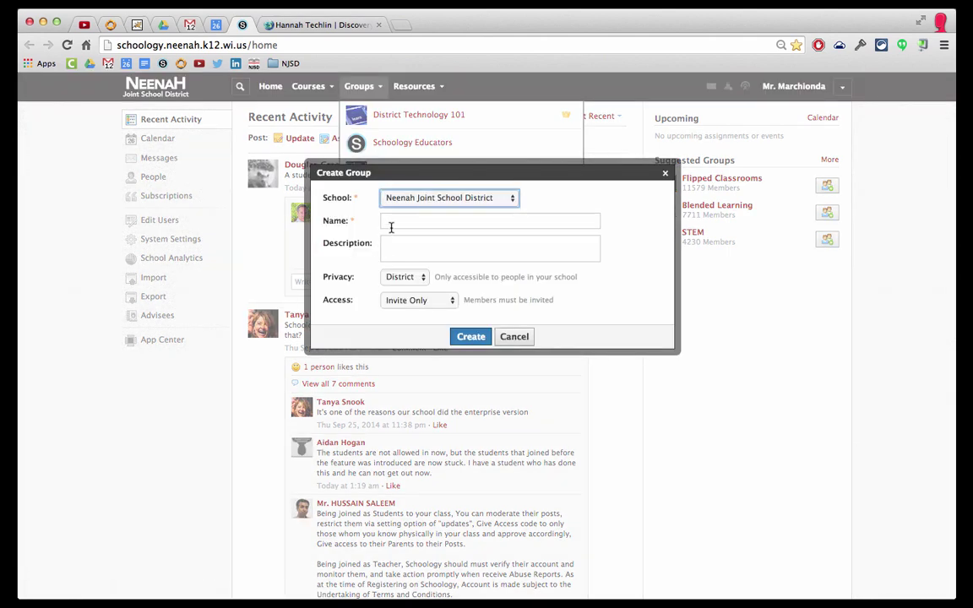
{"action": "left_click", "coordinate": [441, 200]}
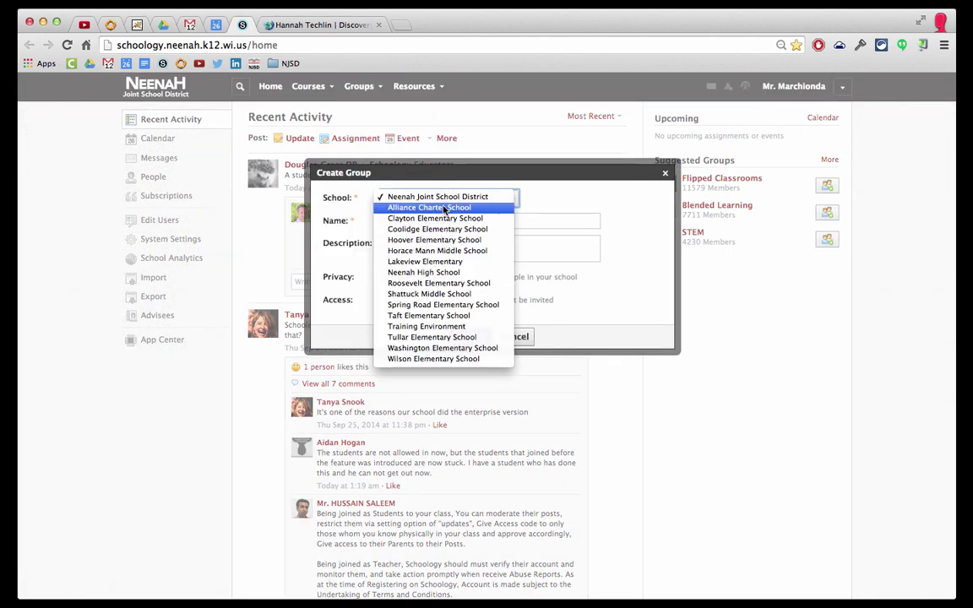
{"action": "left_click", "coordinate": [437, 197]}
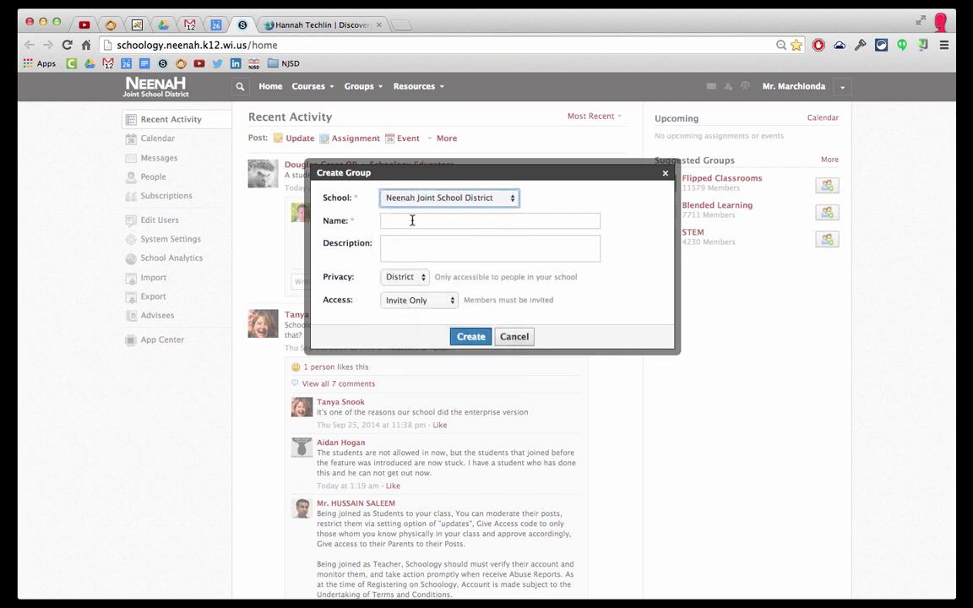
{"action": "left_click", "coordinate": [414, 221]}
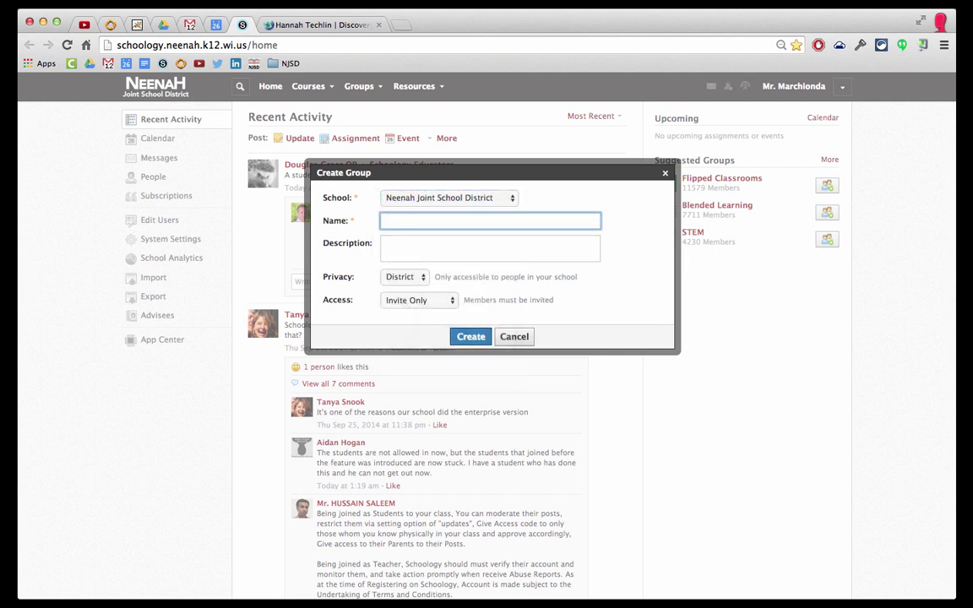
{"action": "type", "text": "Math Department"}
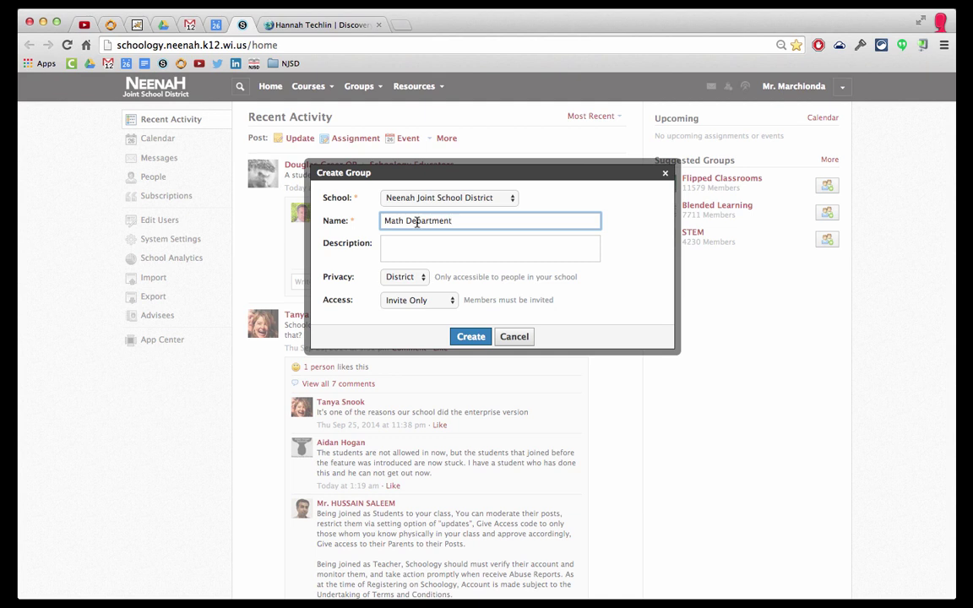
{"action": "left_click", "coordinate": [411, 250]}
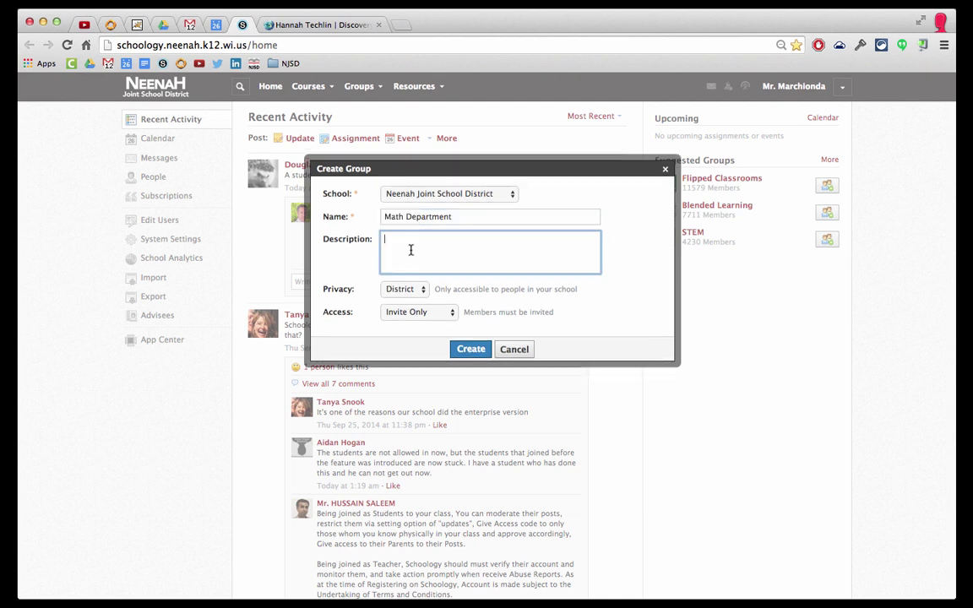
{"action": "type", "text": "dsf ;ksadfn;a sdfjj ;lasdf jl;asdf"}
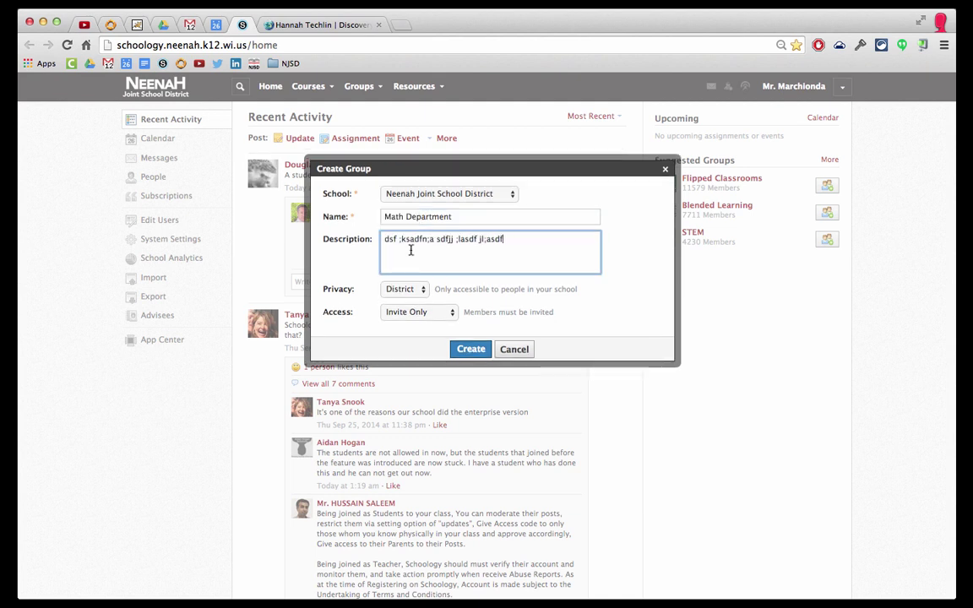
Set Privacy to Group and Access to Open, then create the group.
{"action": "left_click", "coordinate": [403, 291]}
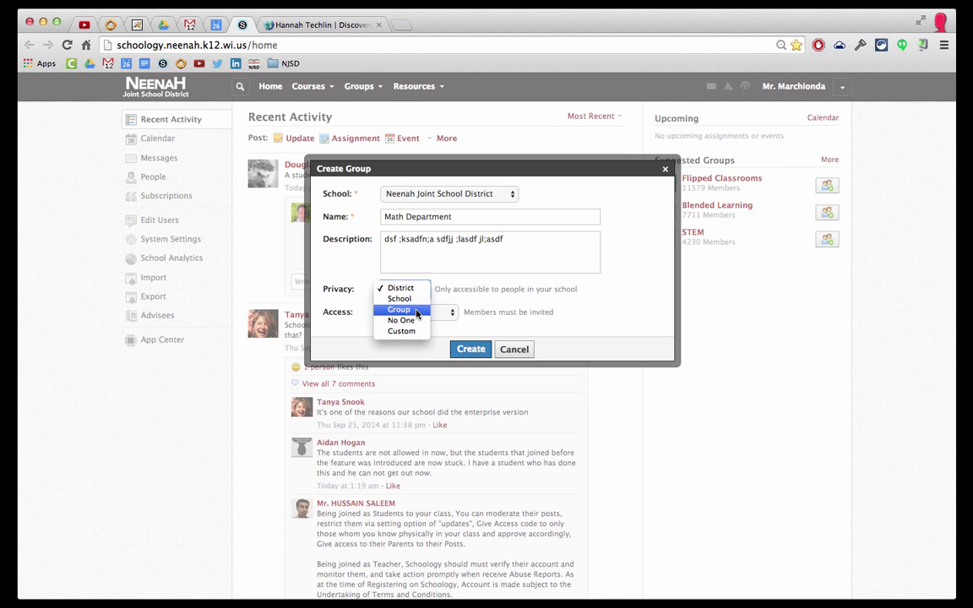
{"action": "left_click", "coordinate": [416, 311]}
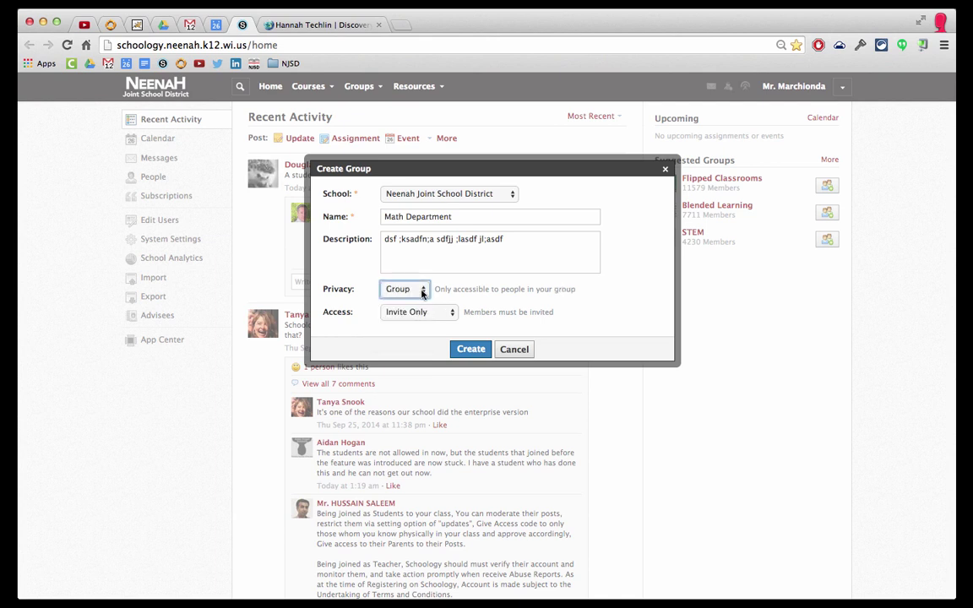
{"action": "left_click", "coordinate": [447, 312]}
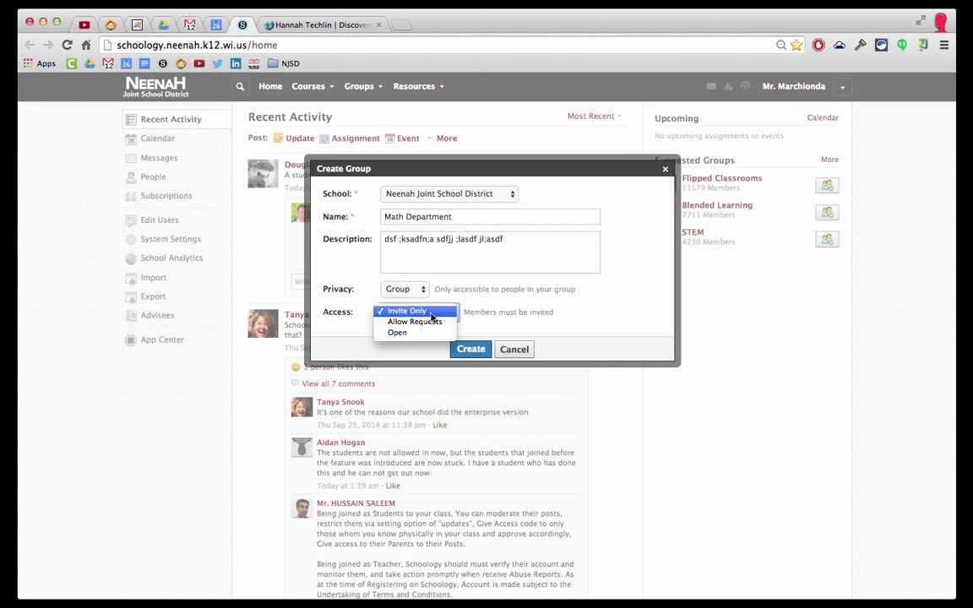
{"action": "left_click", "coordinate": [429, 334]}
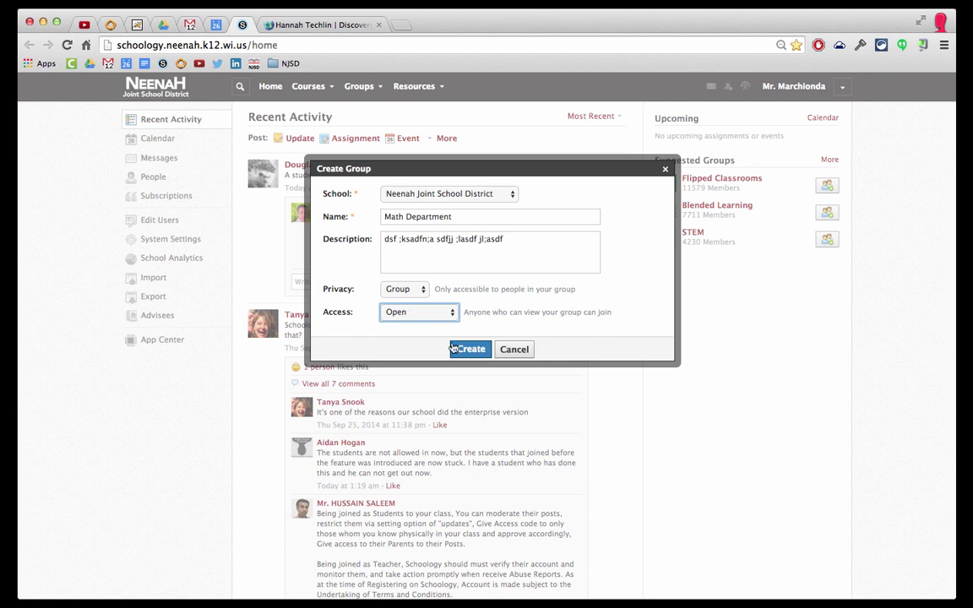
{"action": "left_click", "coordinate": [455, 349]}
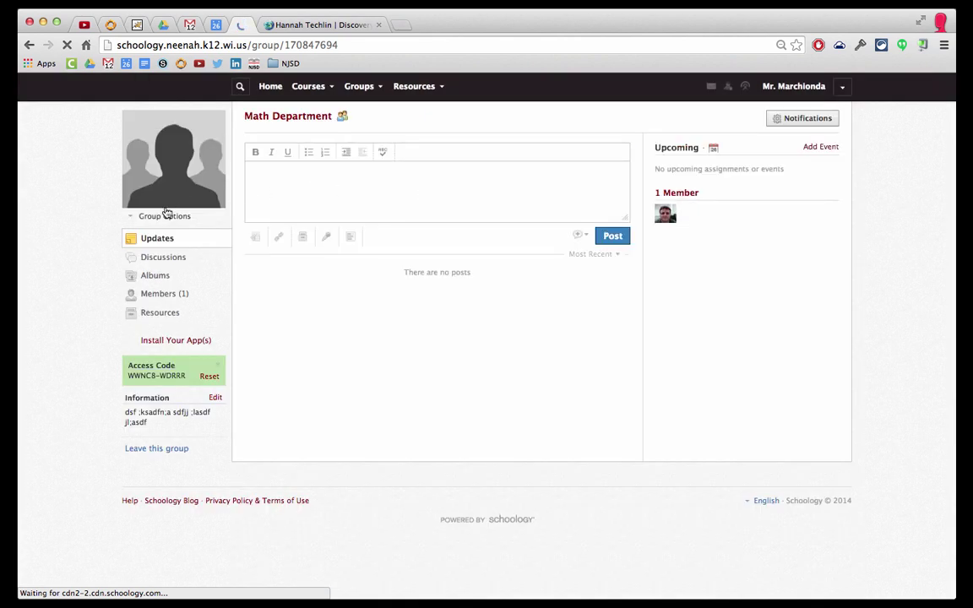
Close the group picture editor without changes and open Math Department's Group Options list.
{"action": "mouse_move", "coordinate": [185, 178]}
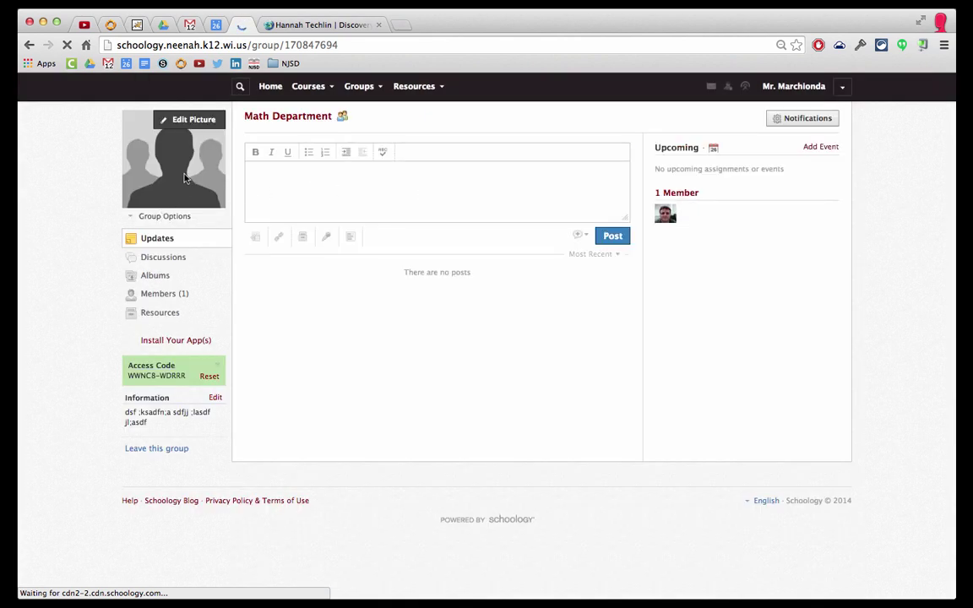
{"action": "left_click", "coordinate": [194, 122]}
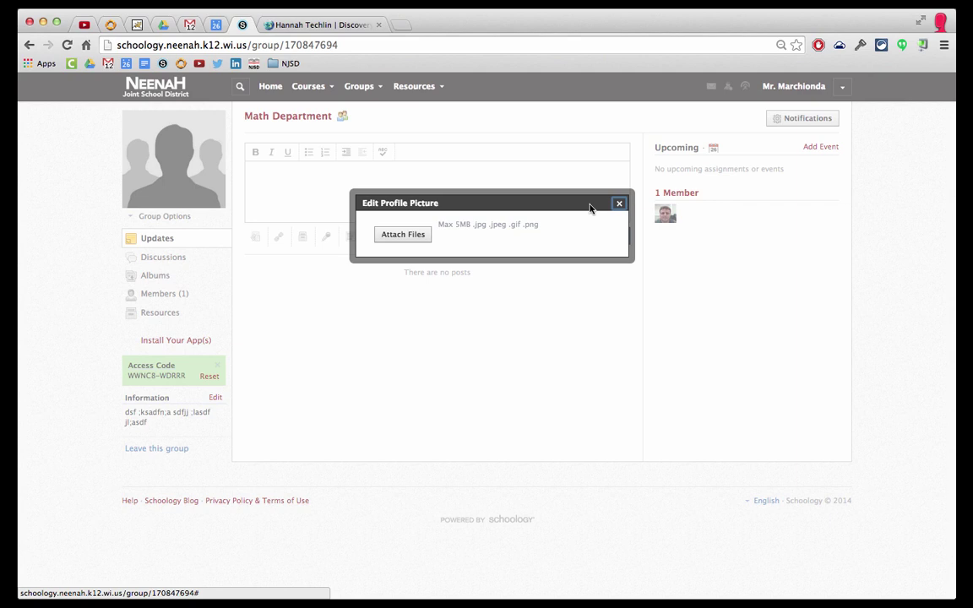
{"action": "left_click", "coordinate": [619, 202]}
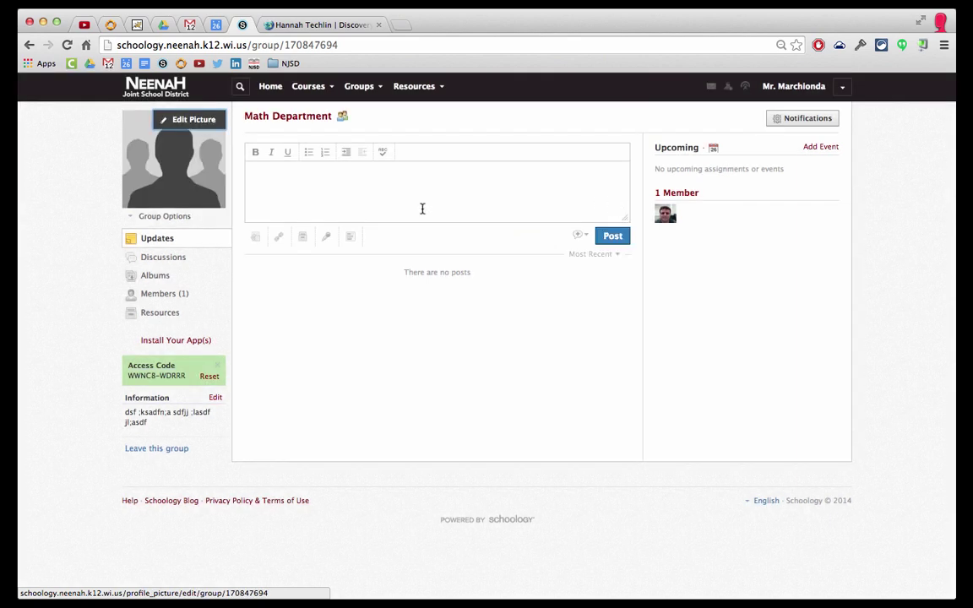
{"action": "left_click", "coordinate": [169, 218]}
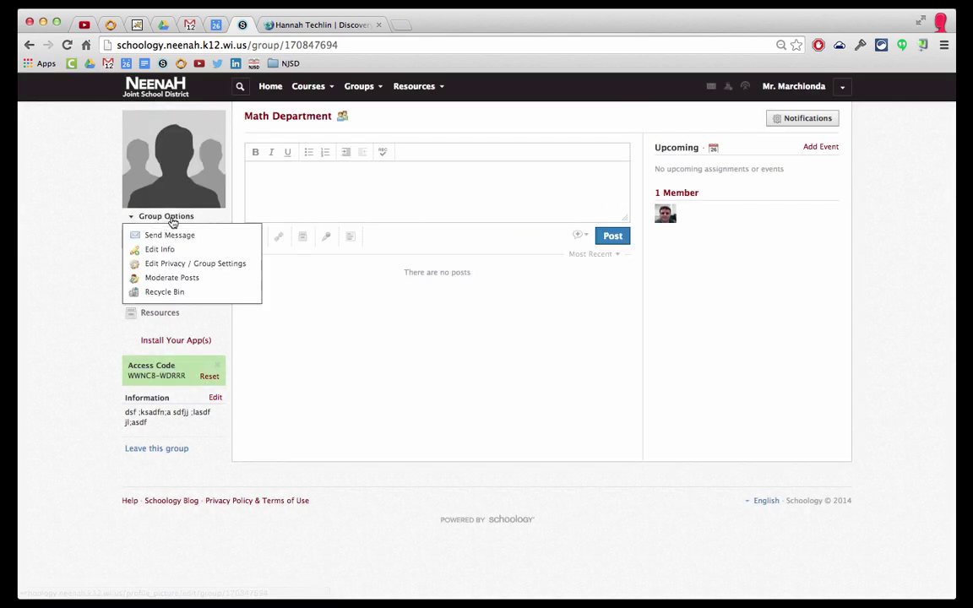
In Math Department settings, allow All Members to create resources and save the changes.
{"action": "left_click", "coordinate": [189, 269]}
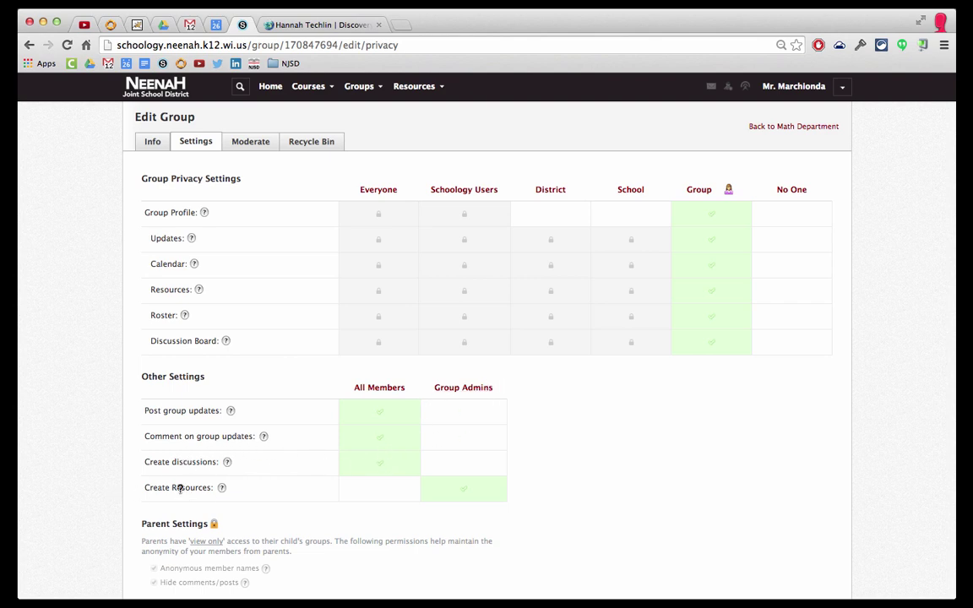
{"action": "left_click", "coordinate": [380, 489]}
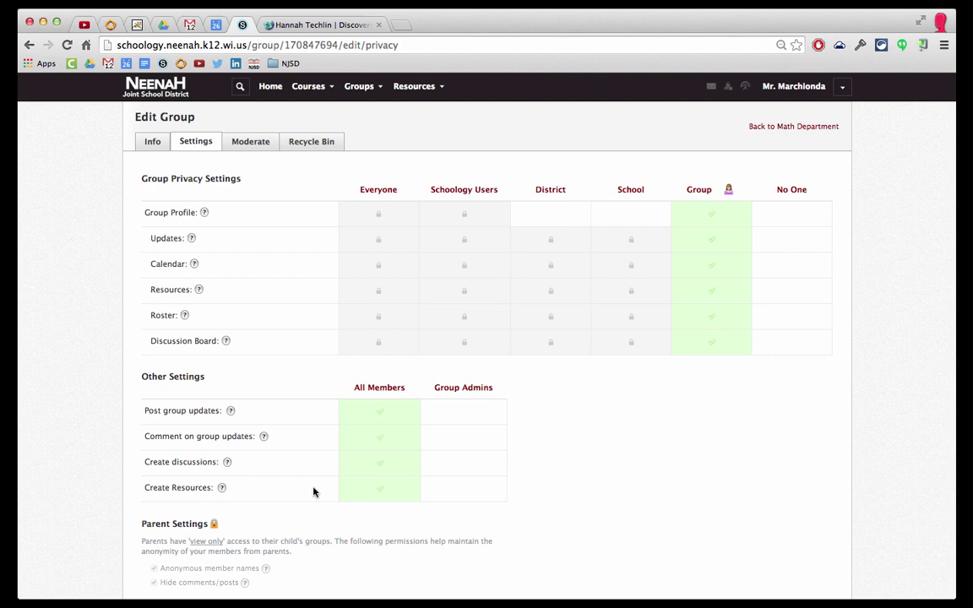
{"action": "scroll", "coordinate": [315, 490], "scroll_direction": "down", "scroll_amount": 2}
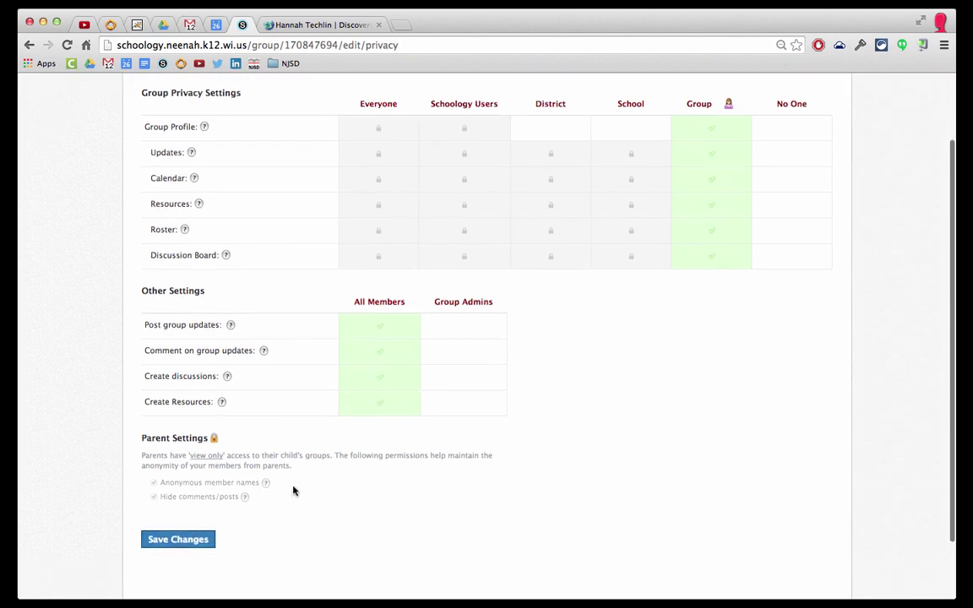
{"action": "left_click", "coordinate": [190, 538]}
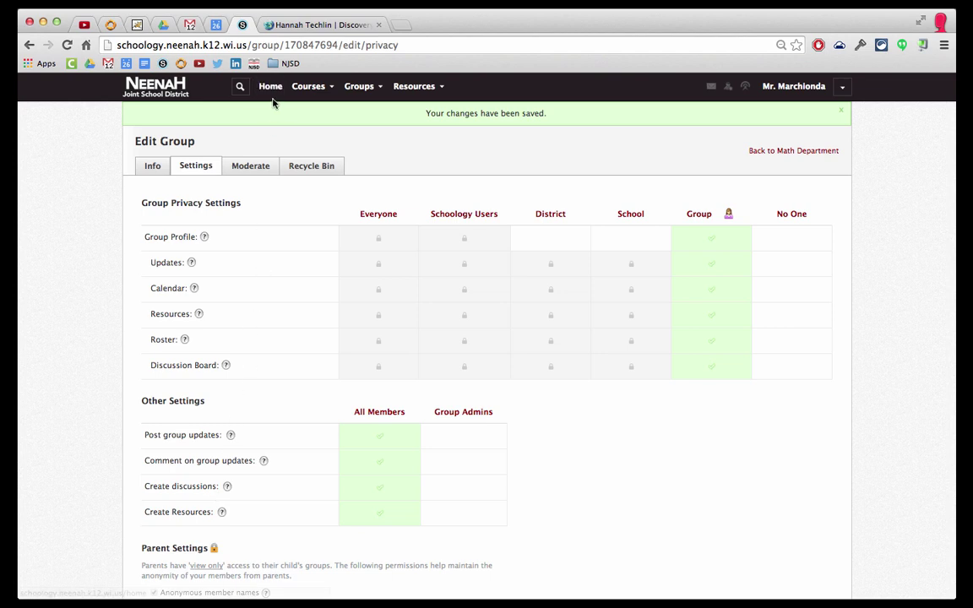
Return to Math Department, open Members (1), and bring up the Add Members dialog.
{"action": "left_click", "coordinate": [788, 154]}
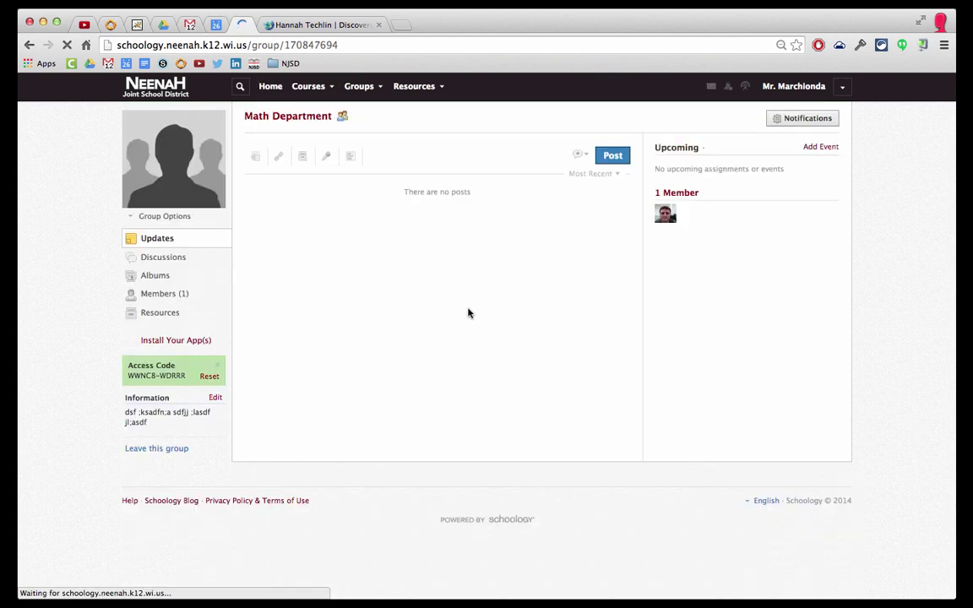
{"action": "left_click", "coordinate": [163, 295]}
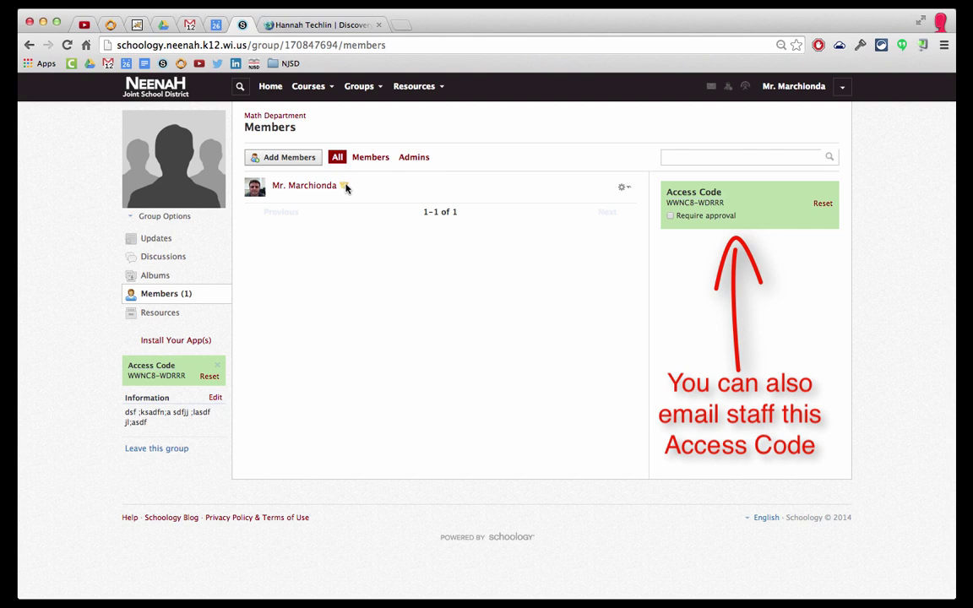
{"action": "left_click", "coordinate": [297, 158]}
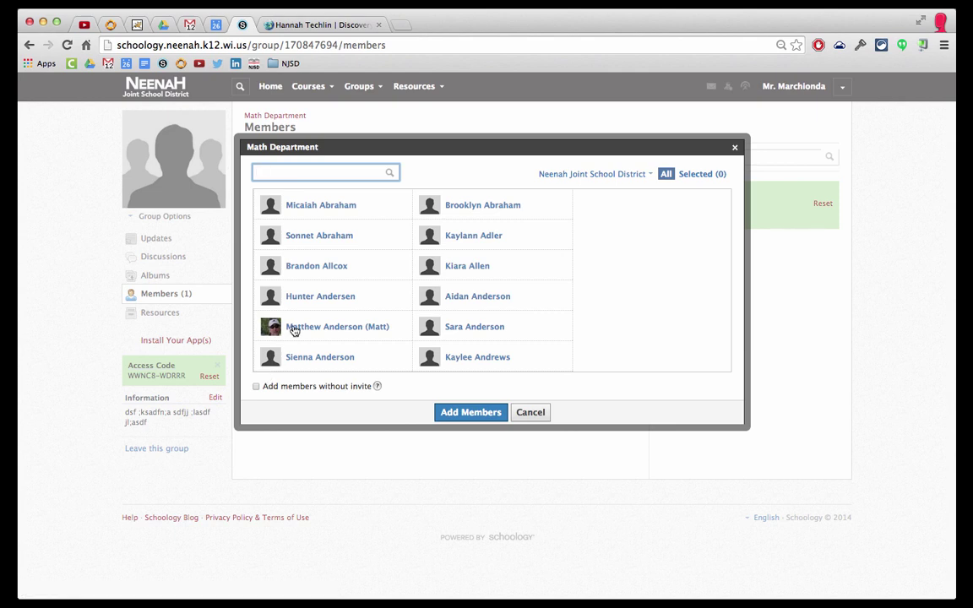
Search for a district user, select them, and add them to the group without an invitation.
{"action": "type", "text": "austing"}
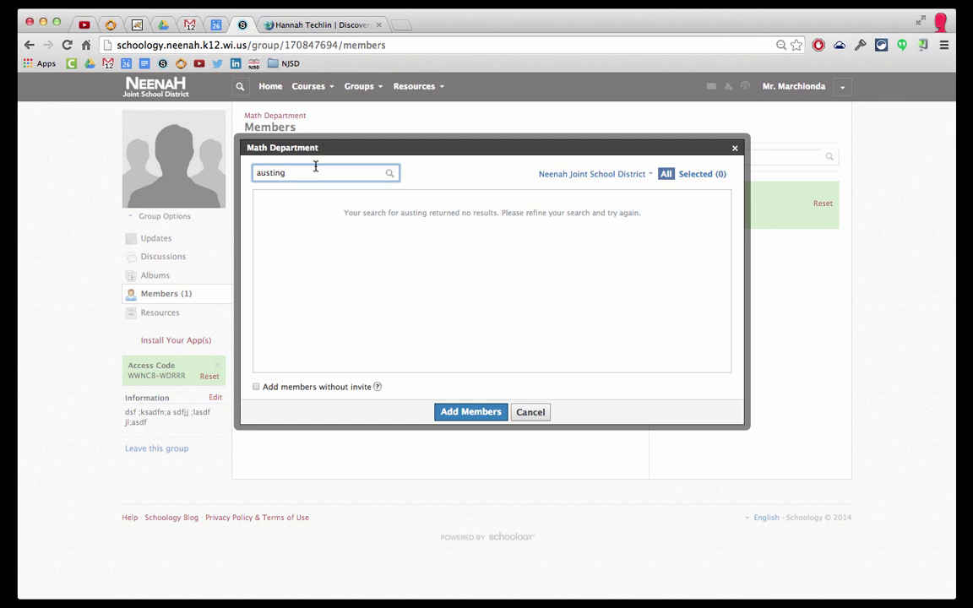
{"action": "key", "text": "BackSpace"}
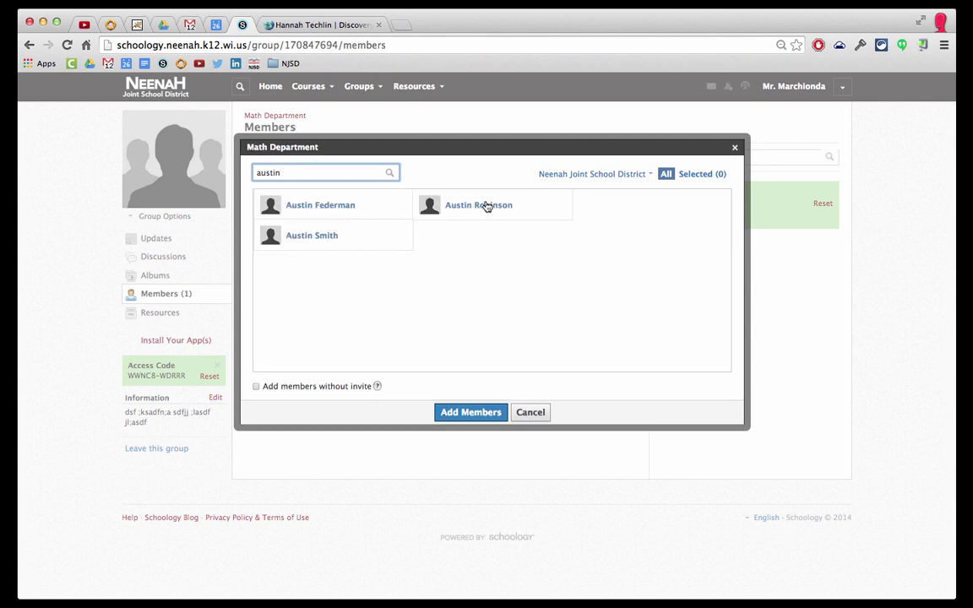
{"action": "left_click", "coordinate": [363, 210]}
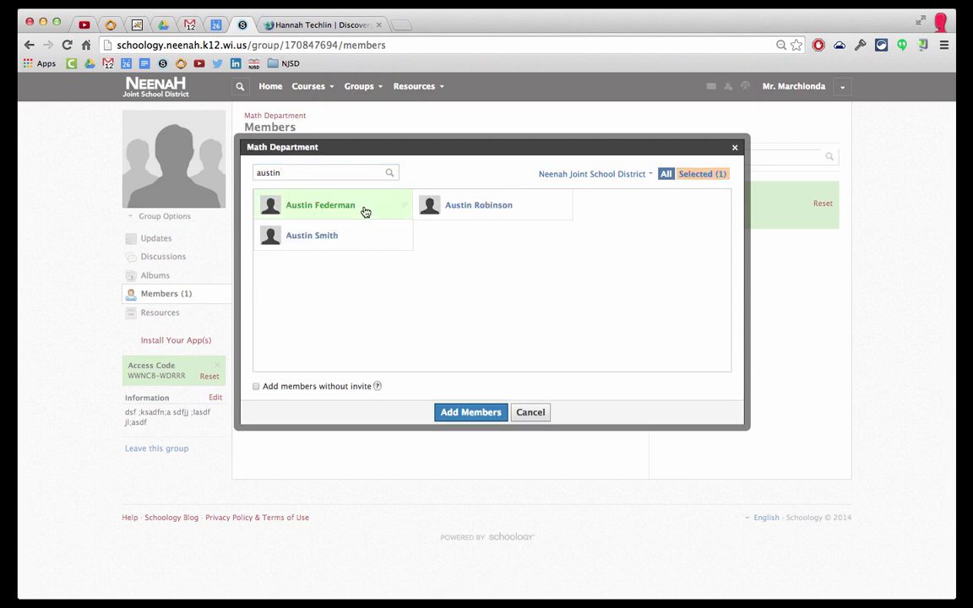
{"action": "left_click", "coordinate": [256, 387]}
{"action": "left_click", "coordinate": [467, 414]}
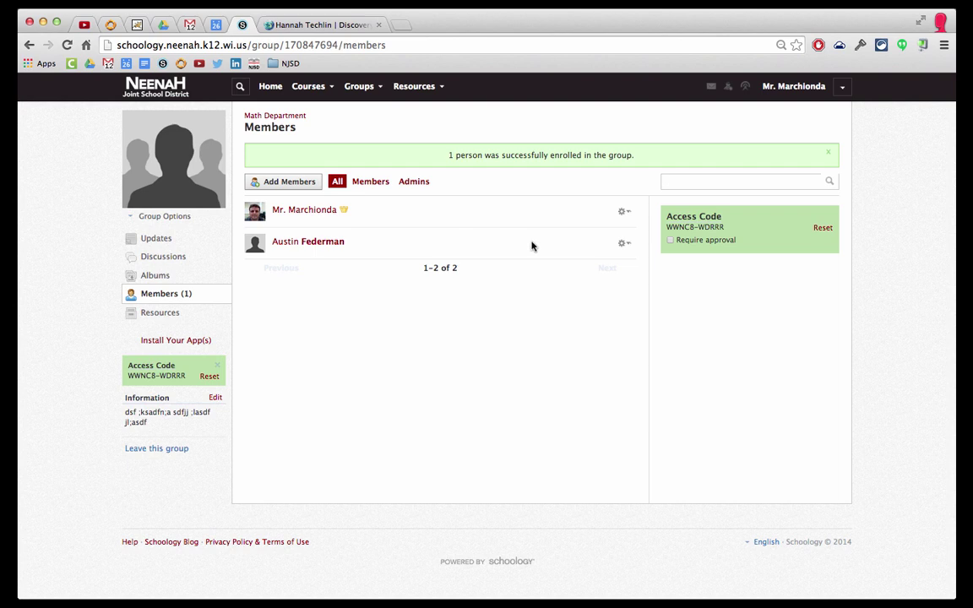
Remove the newly added member from Math Department and confirm the removal.
{"action": "left_click", "coordinate": [624, 245]}
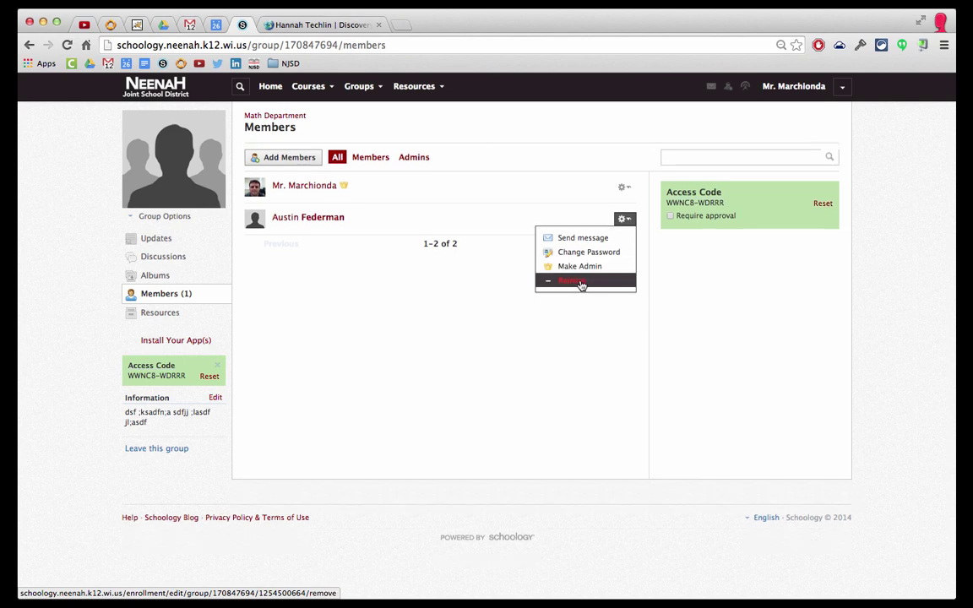
{"action": "left_click", "coordinate": [580, 281]}
{"action": "left_click", "coordinate": [469, 255]}
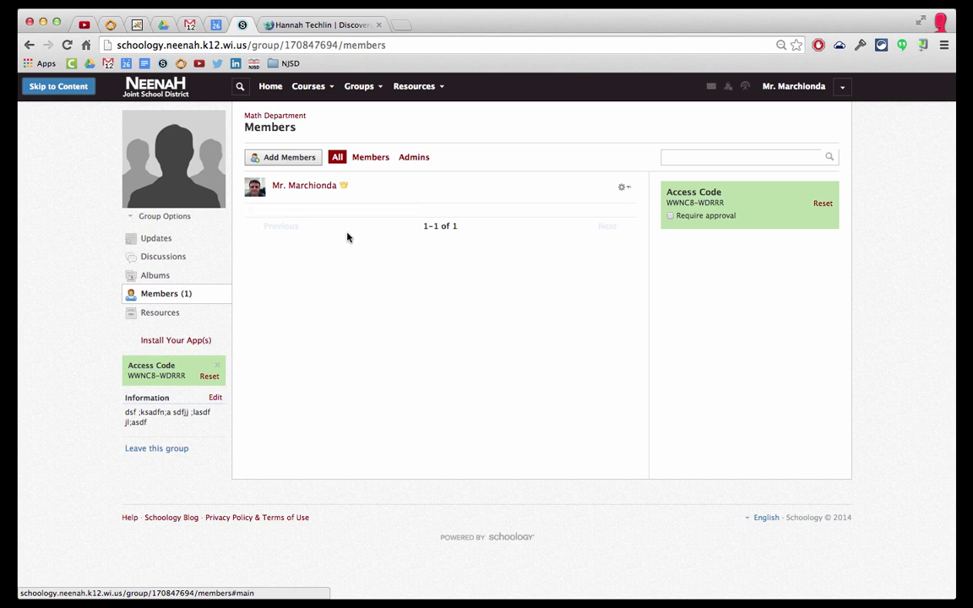
Post the test update 'kldsafjal;sdf' to Math Department Updates, then view its Resources page.
{"action": "left_click", "coordinate": [196, 238]}
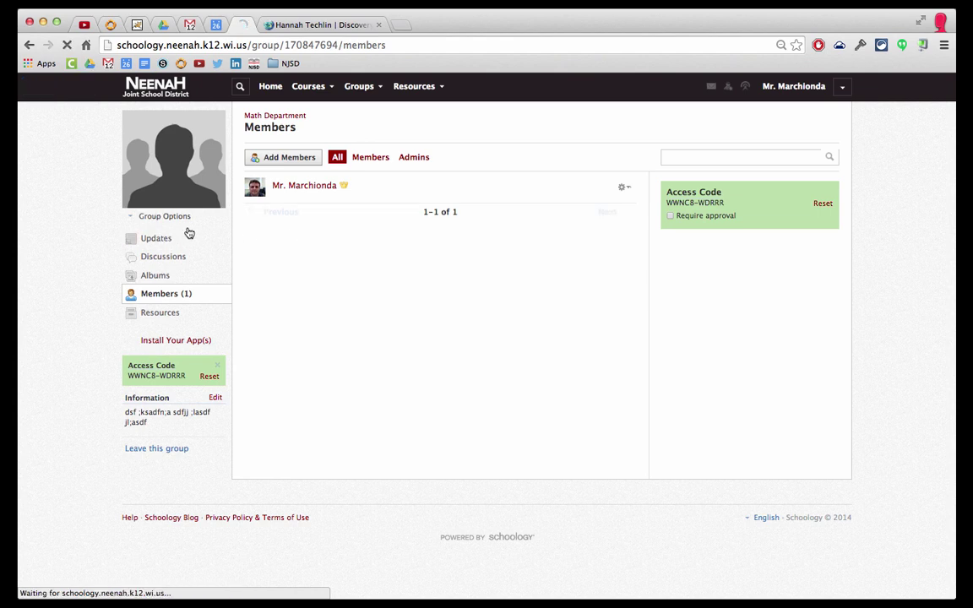
{"action": "left_click", "coordinate": [326, 159]}
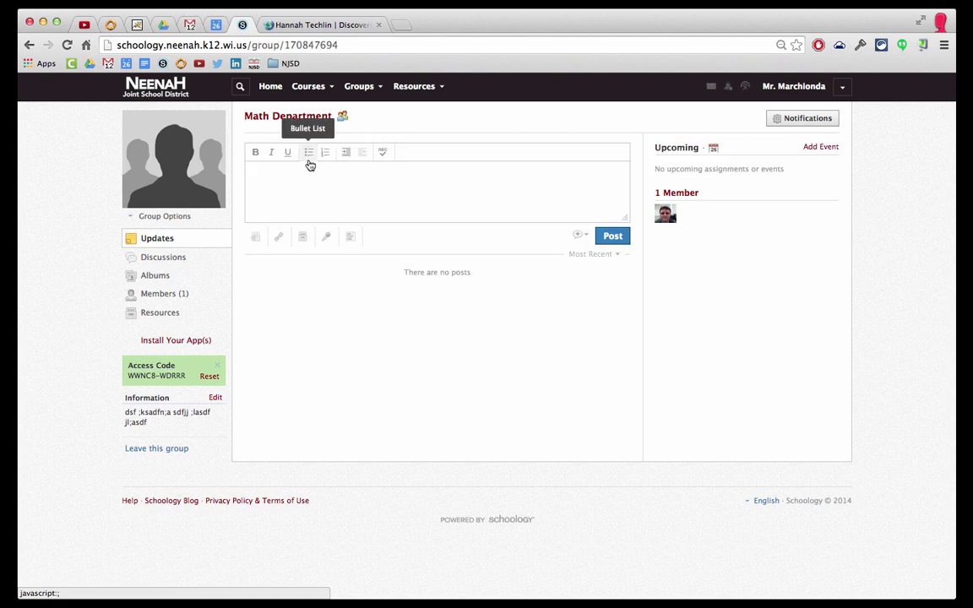
{"action": "type", "text": "kldsafjal;sdf"}
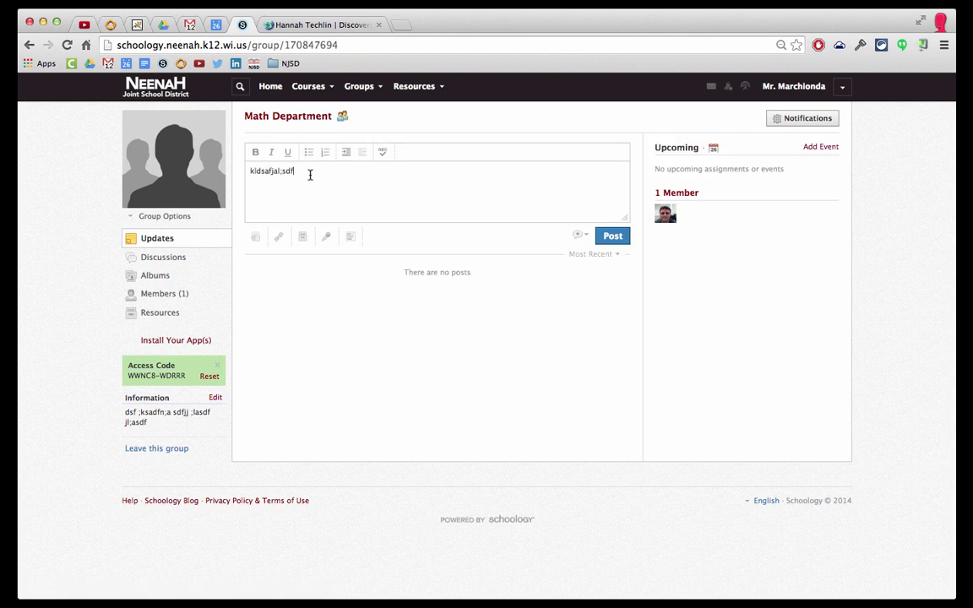
{"action": "left_click", "coordinate": [614, 236]}
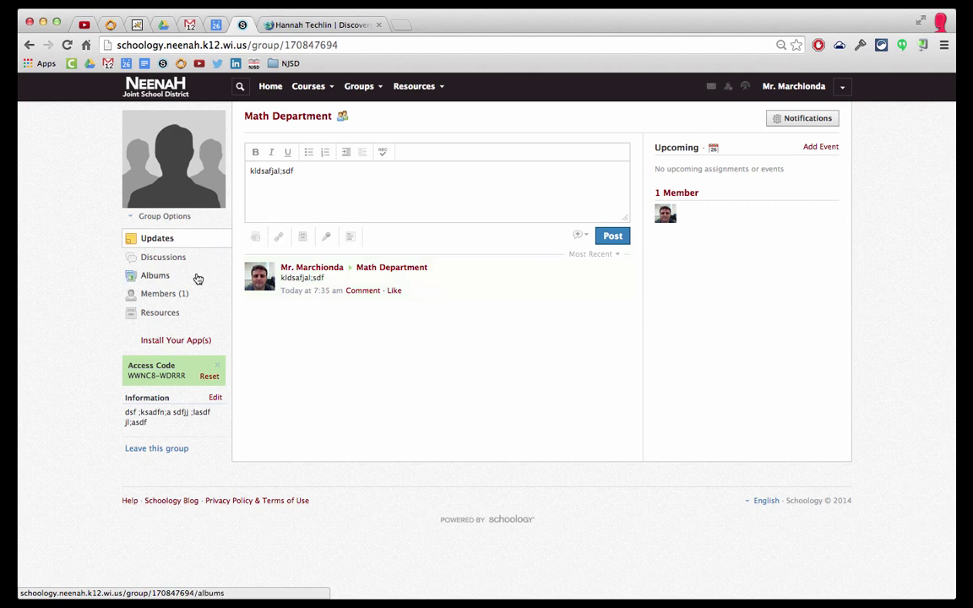
{"action": "left_click", "coordinate": [170, 315]}
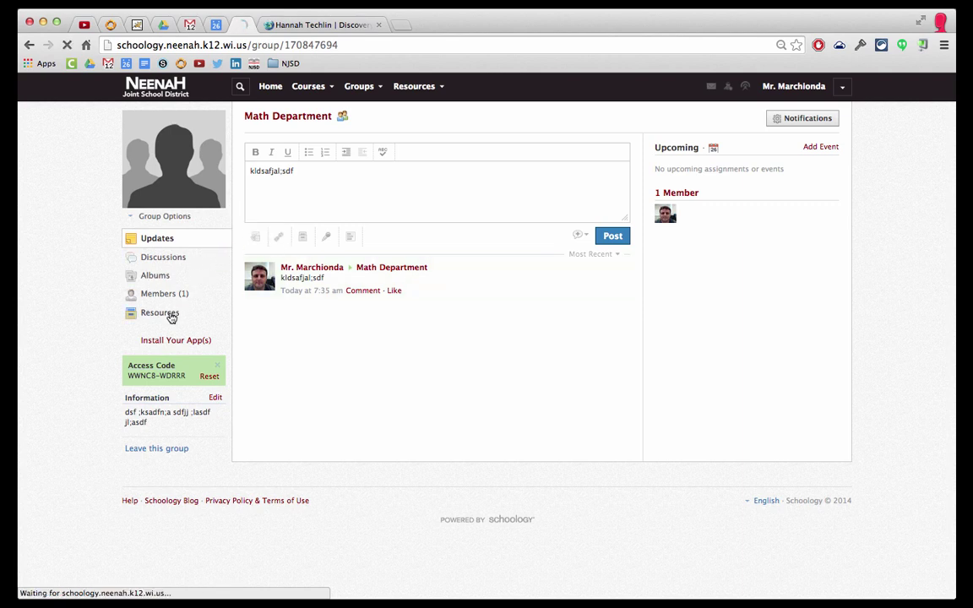